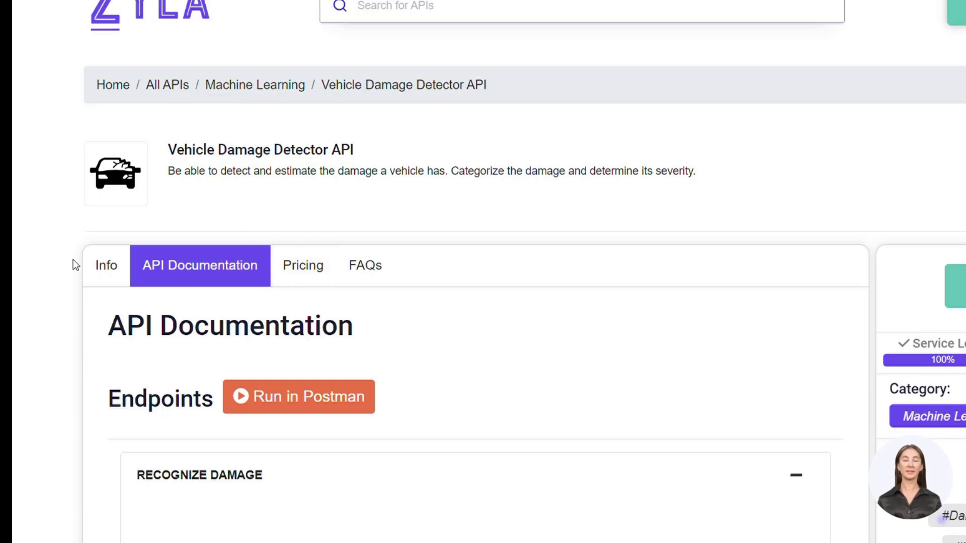
scroll(74, 260, down, 3)
scroll(73, 260, down, 2)
scroll(74, 260, down, 2)
scroll(74, 260, down, 3)
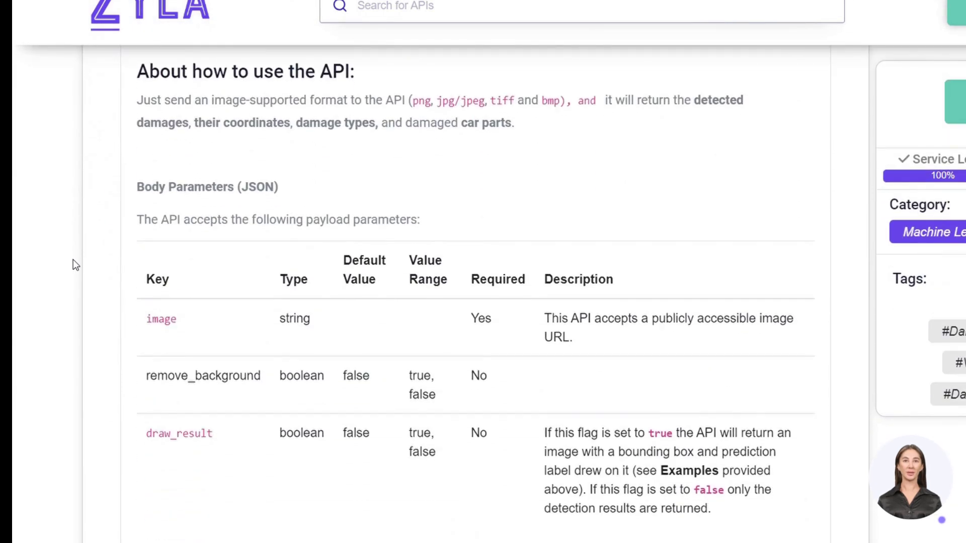
scroll(74, 260, down, 3)
scroll(74, 259, down, 2)
scroll(74, 260, down, 2)
scroll(73, 260, down, 3)
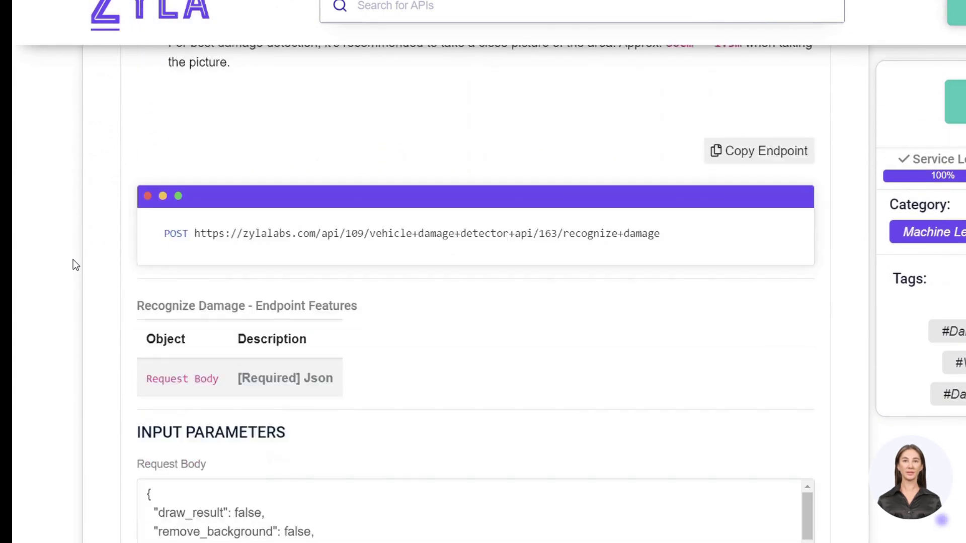
scroll(73, 260, down, 2)
scroll(73, 259, down, 2)
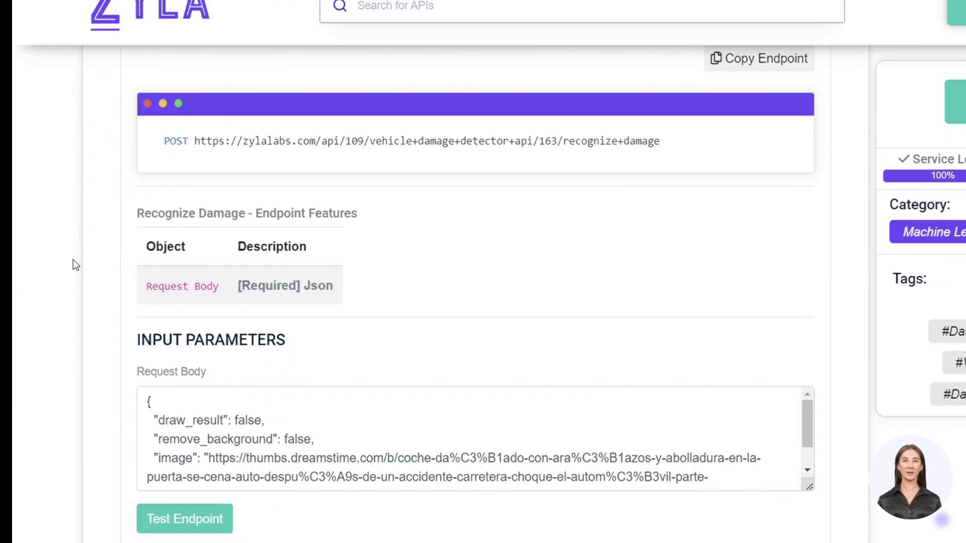
Send the sample car image to the Recognize Damage endpoint via Test Endpoint.
click(172, 516)
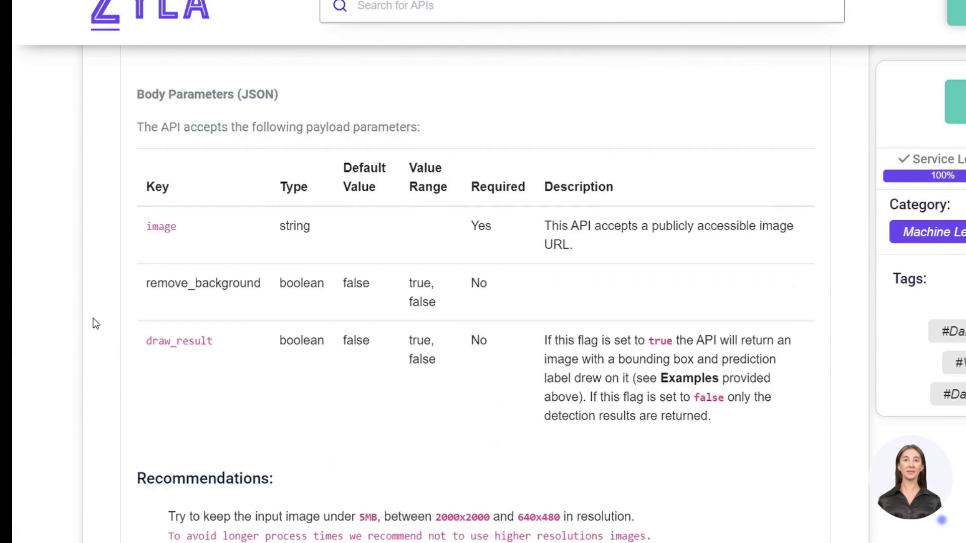
scroll(93, 318, down, 3)
scroll(93, 317, down, 3)
scroll(92, 318, down, 3)
scroll(93, 318, down, 3)
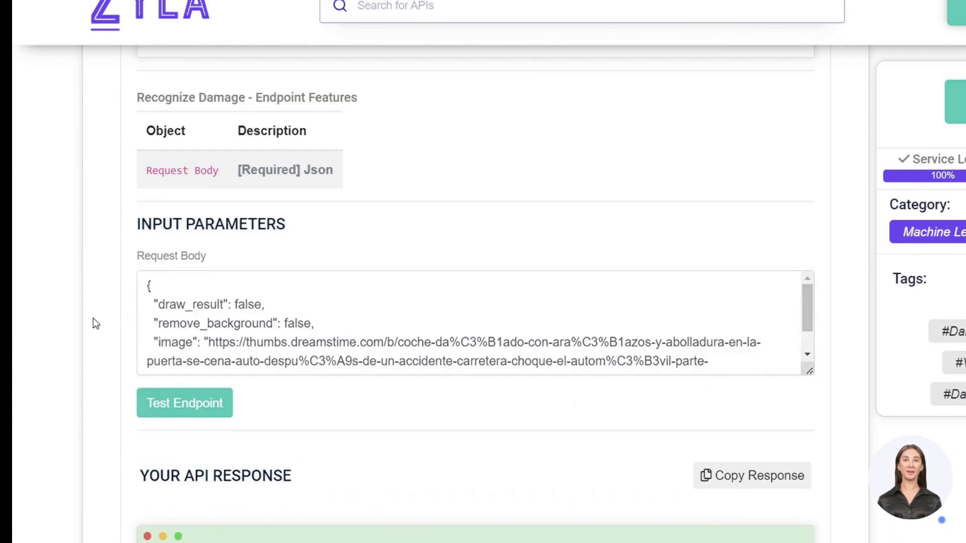
scroll(93, 318, down, 2)
scroll(93, 318, down, 2)
scroll(93, 318, down, 2)
scroll(93, 317, down, 2)
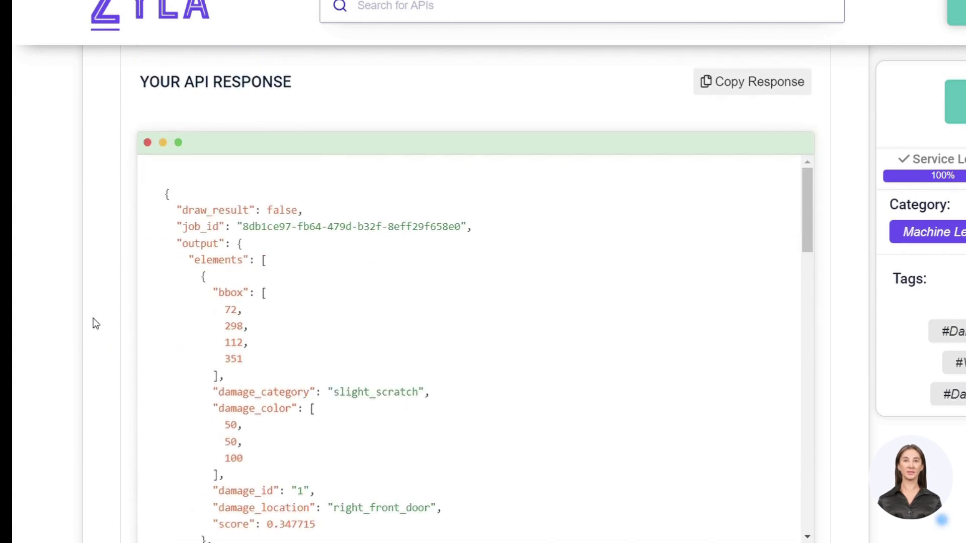
scroll(248, 344, down, 3)
scroll(248, 344, down, 3)
scroll(247, 344, down, 3)
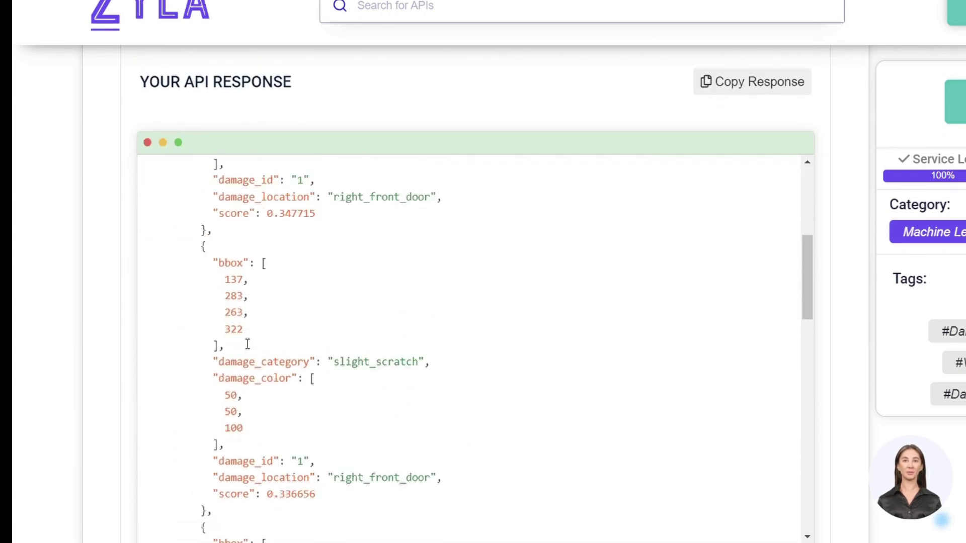
scroll(247, 344, down, 2)
scroll(248, 344, down, 3)
scroll(248, 343, down, 2)
scroll(248, 343, down, 3)
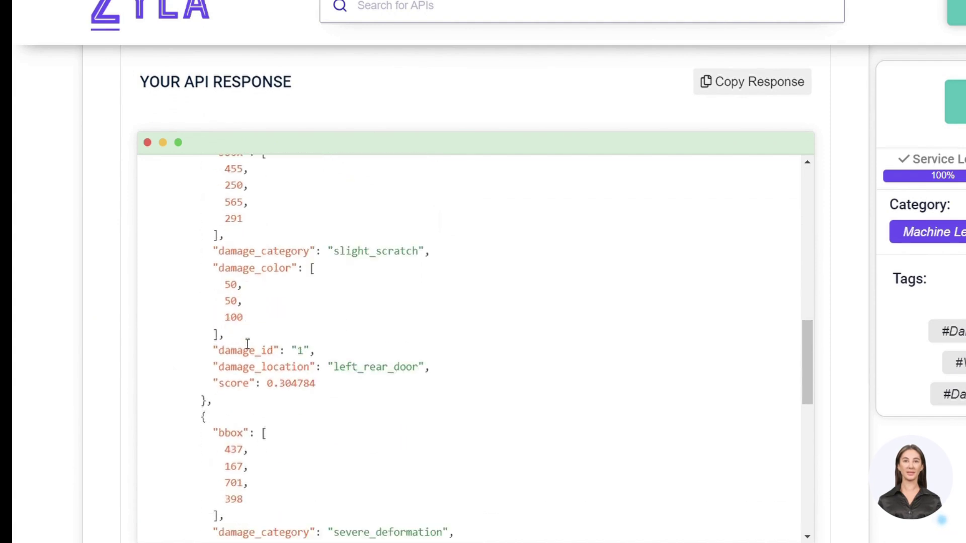
scroll(248, 343, down, 3)
scroll(248, 343, down, 2)
scroll(247, 344, down, 2)
scroll(247, 343, down, 3)
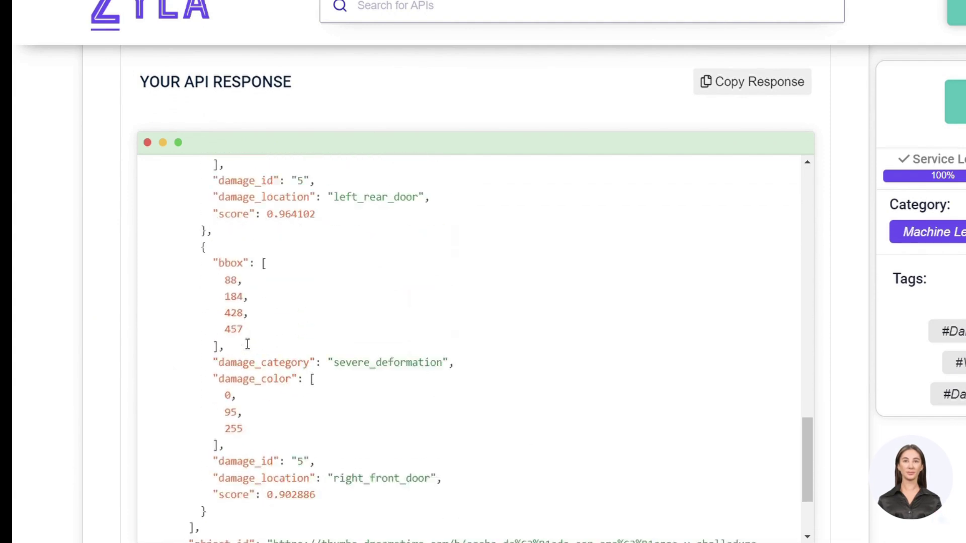